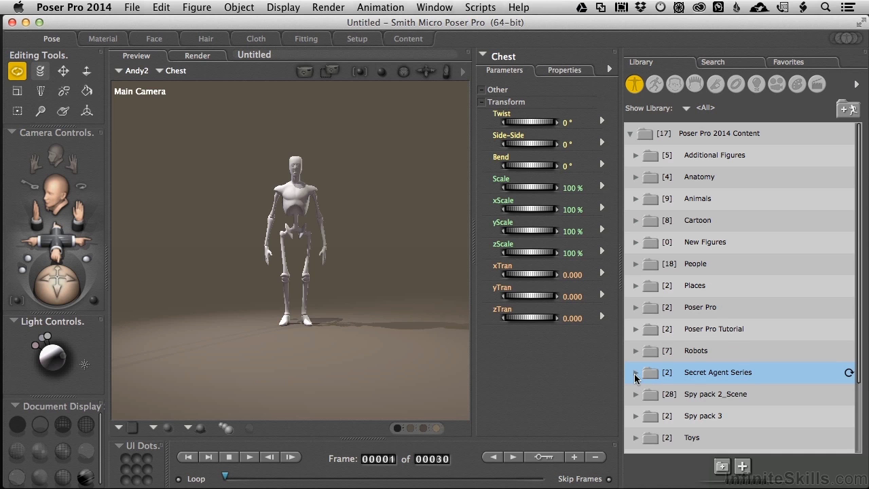
Compare the Headquarter and HeadquarterFull figures in the Main Body folder of the Secret Agent Series library
click(636, 372)
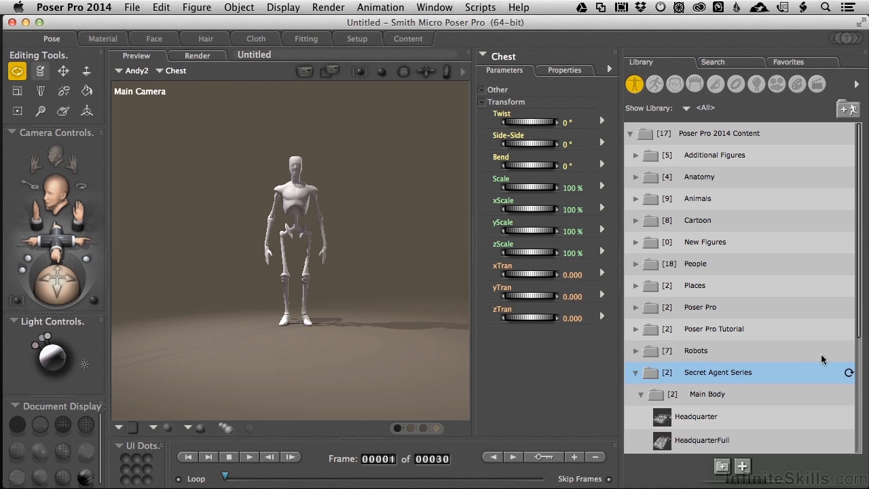
drag(860, 335, 859, 361)
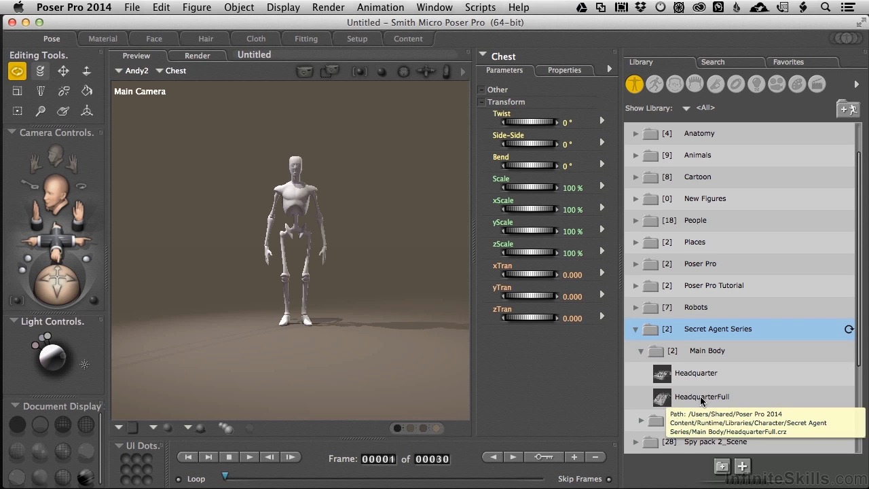
click(697, 377)
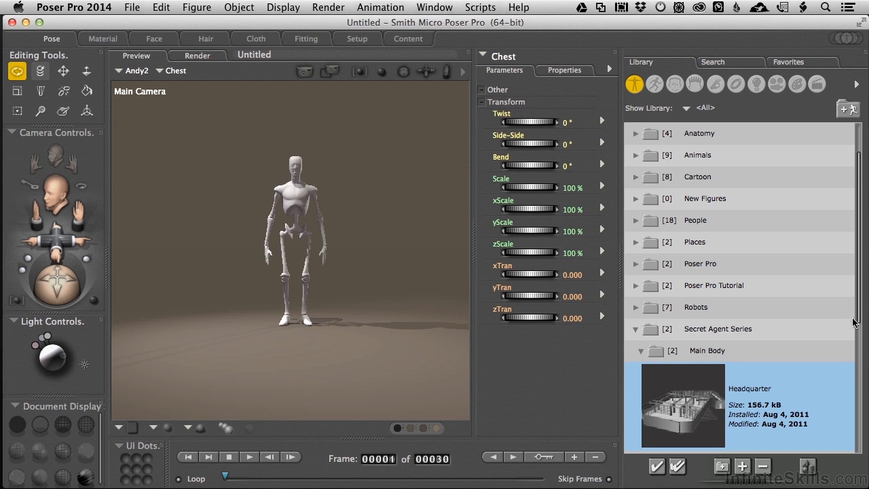
drag(861, 322, 860, 380)
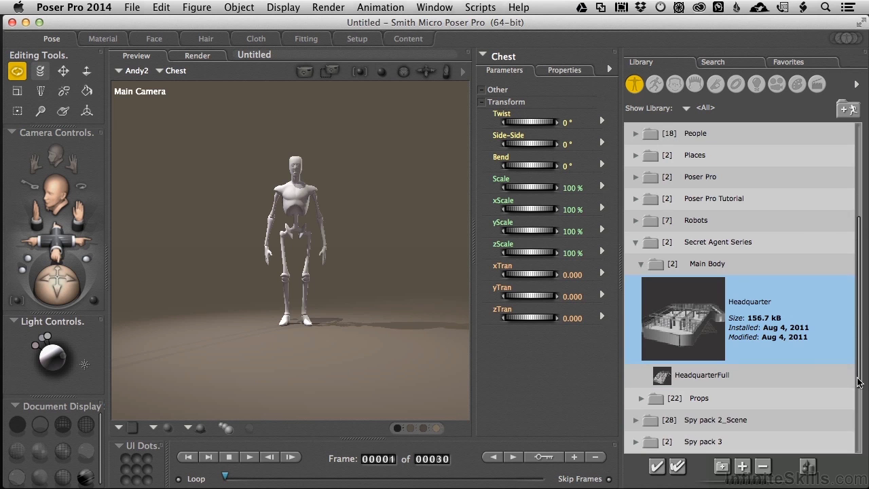
click(693, 378)
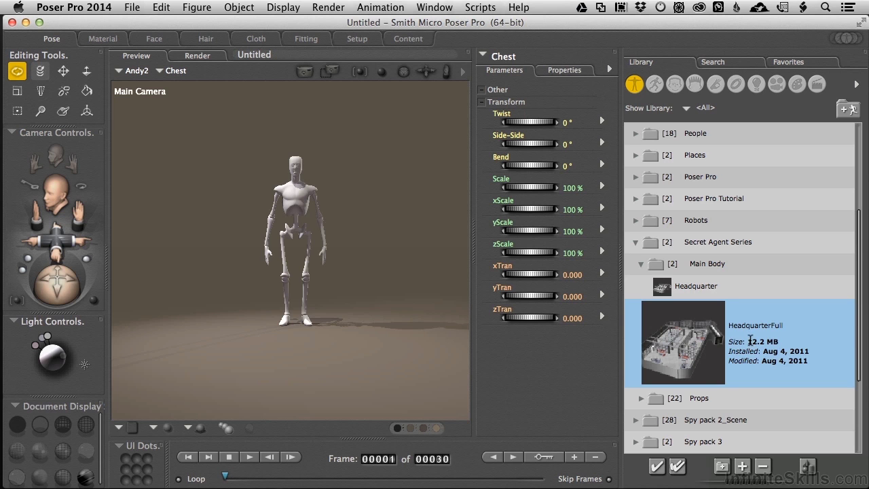
click(711, 287)
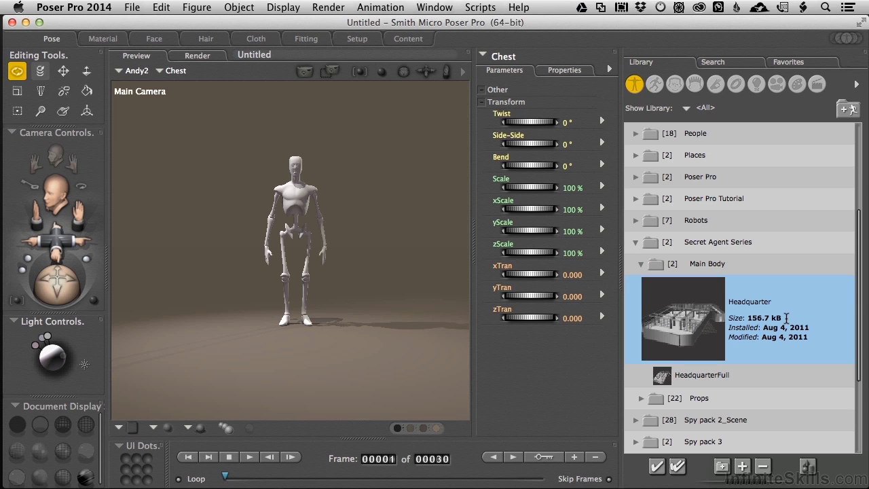
mouse_move(725, 373)
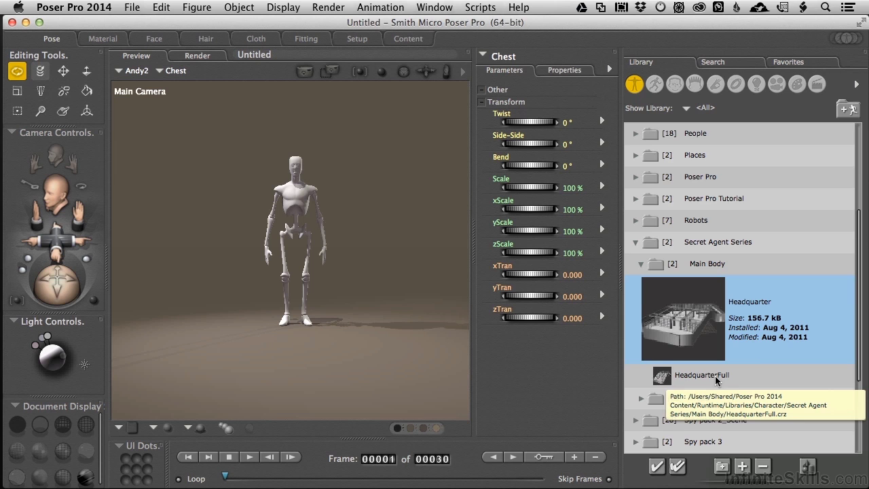
Load the Headquarter figure into the scene and examine the building around the standing robot figure
double_click(687, 330)
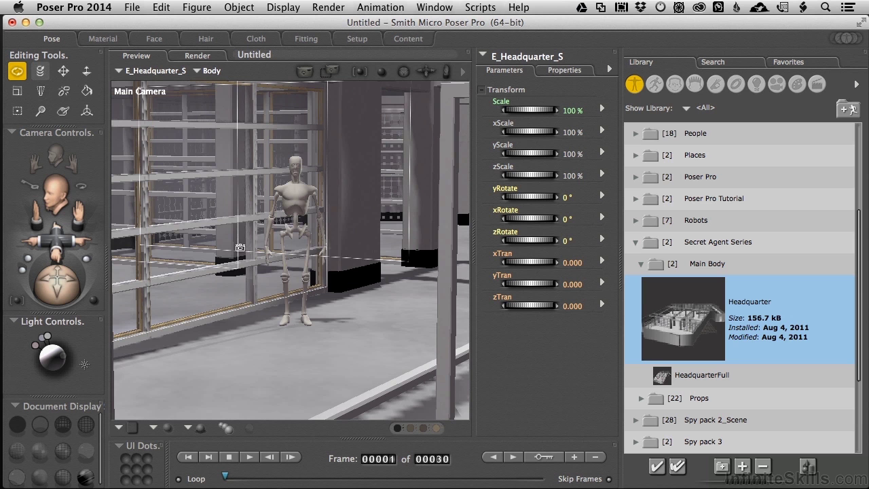
drag(239, 248, 253, 248)
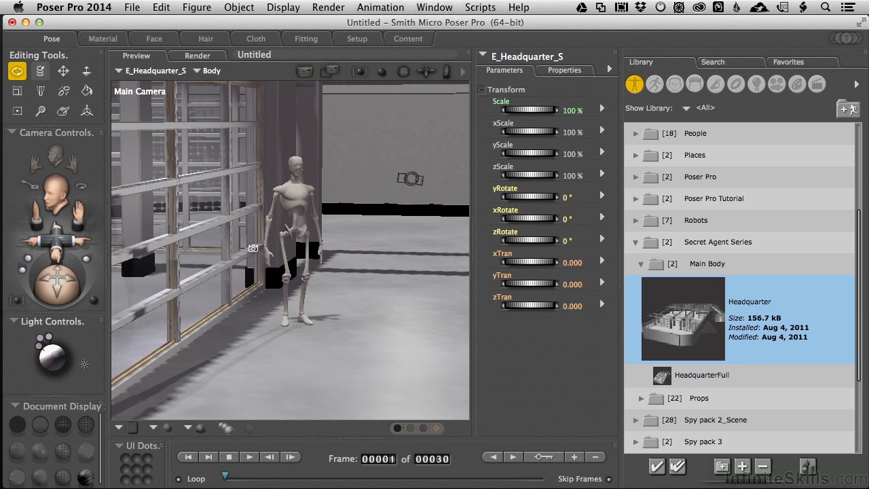
key(t)
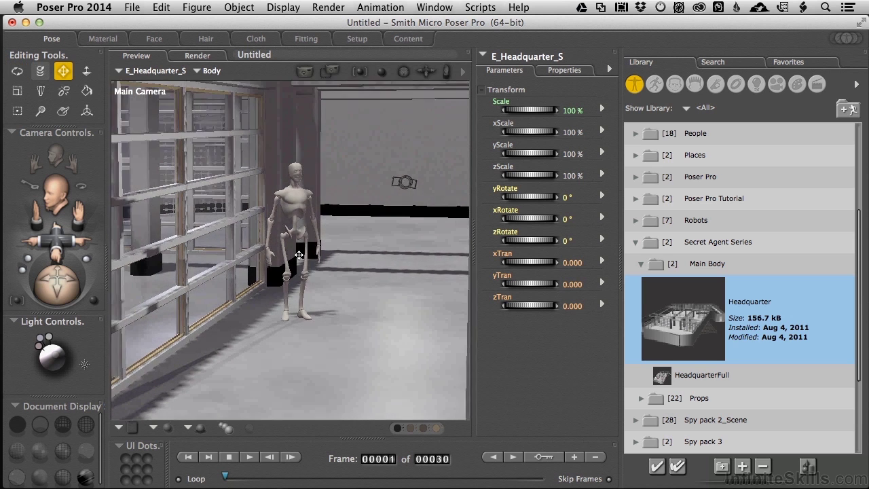
drag(305, 225, 301, 191)
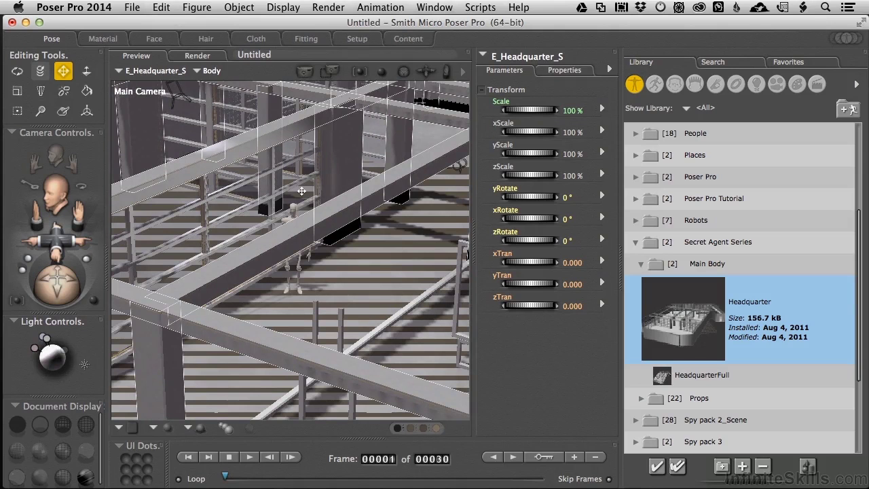
drag(301, 191, 296, 204)
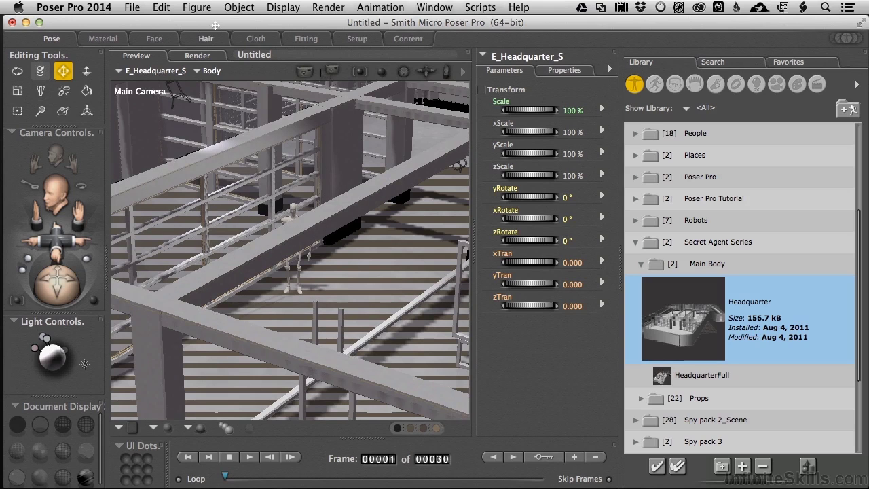
Reduce the headquarters figure's polygons with a lower number of triangles, preserving boundaries, groups and materials
click(202, 8)
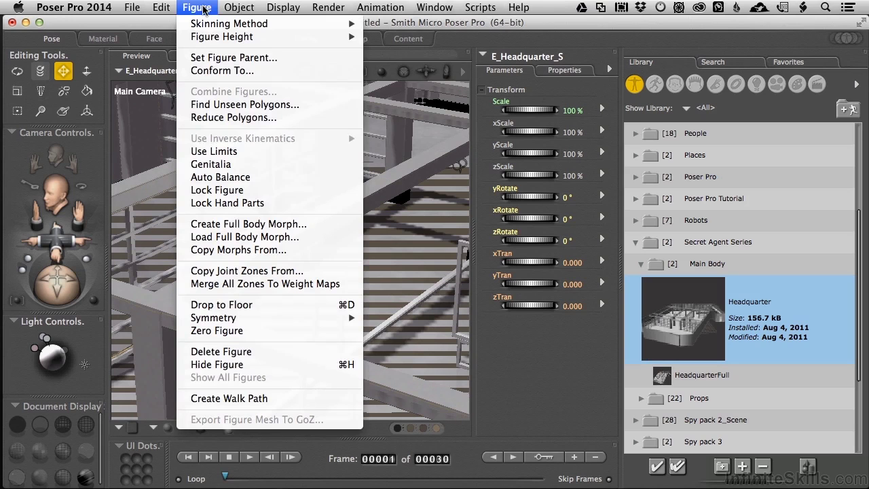
click(220, 118)
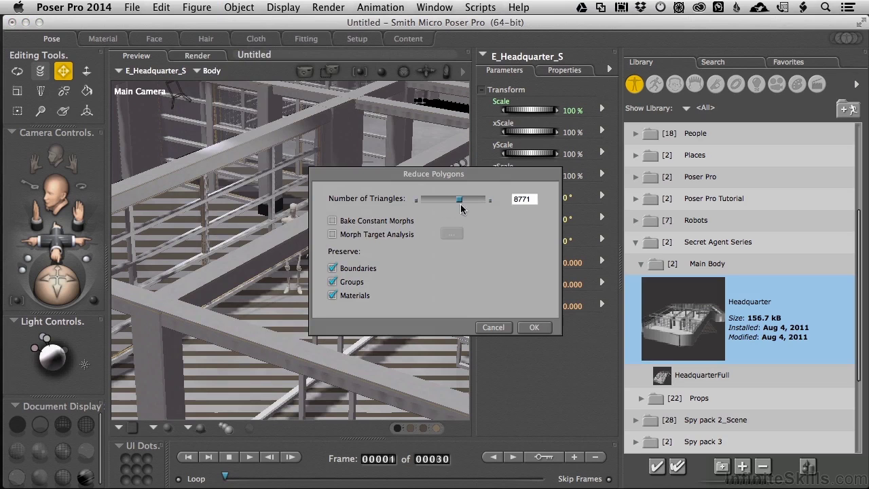
drag(459, 200, 501, 200)
drag(484, 200, 482, 201)
drag(470, 201, 453, 201)
click(534, 327)
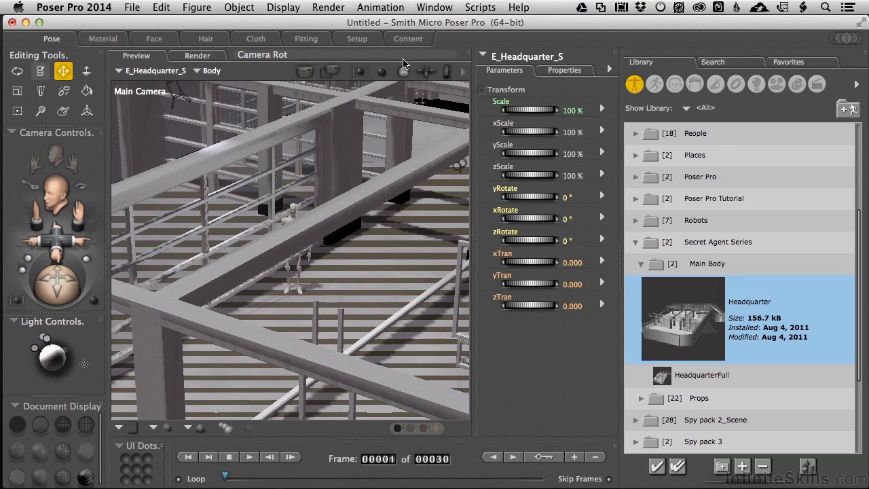
Show the Raytrace Preview and use it to examine the standing figure, pillars and floor inside the headquarters
click(429, 7)
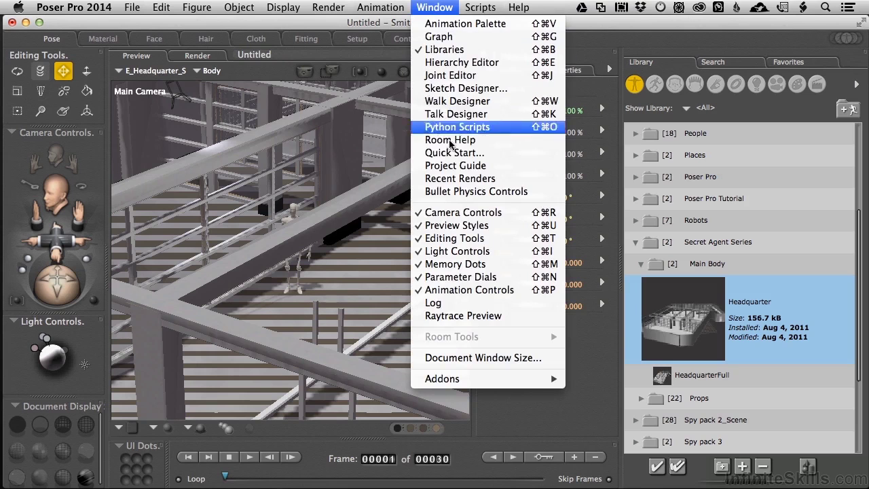
click(462, 317)
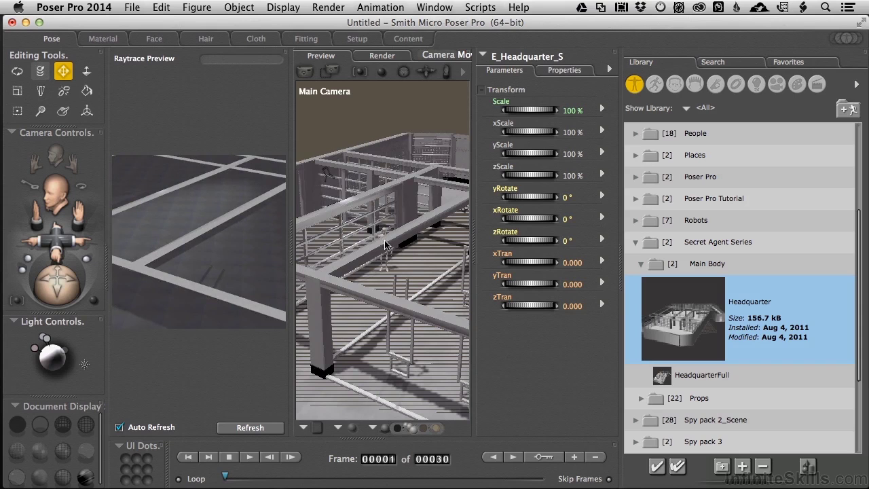
scroll(384, 244, up, 10)
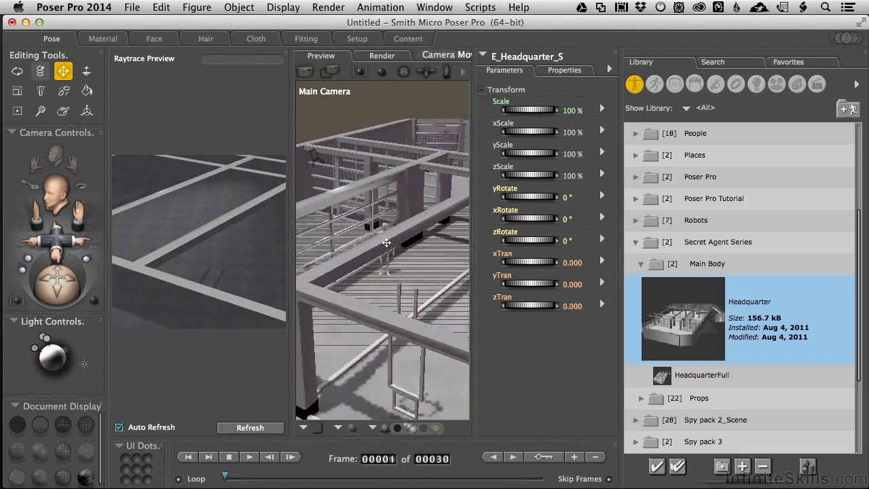
scroll(386, 242, up, 10)
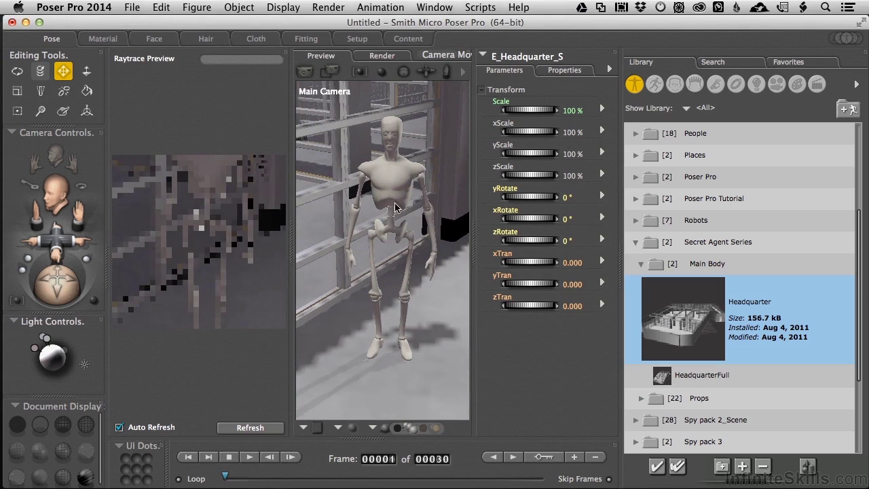
drag(385, 242, 390, 216)
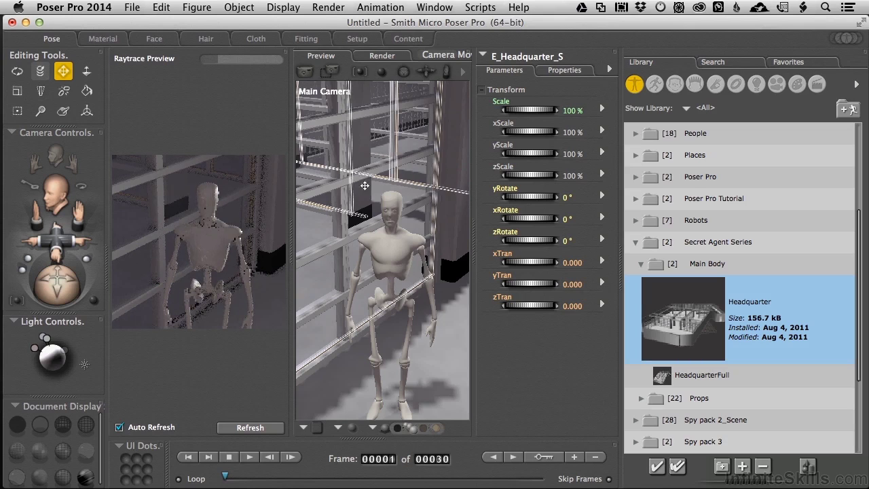
scroll(416, 144, up, 10)
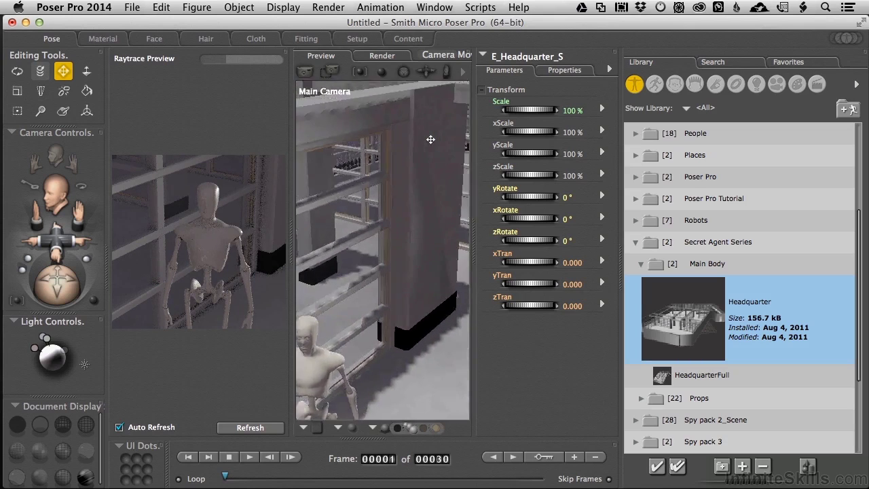
scroll(430, 141, up, 5)
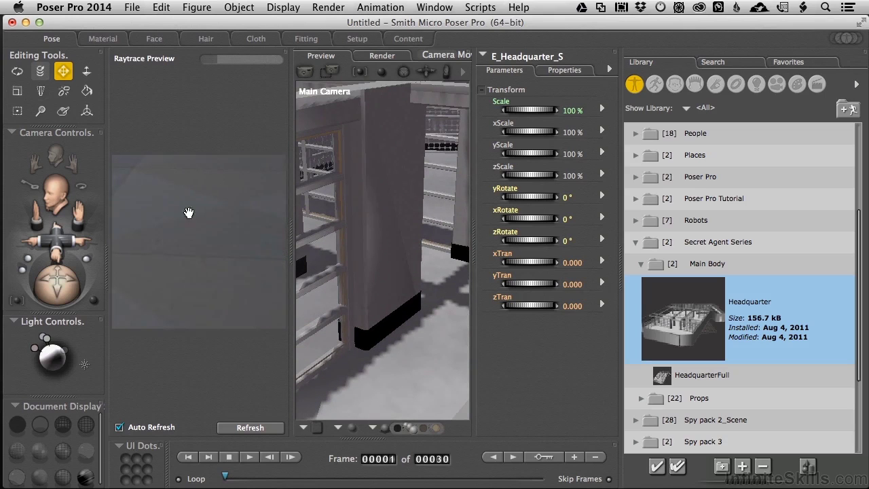
scroll(387, 188, up, 3)
scroll(387, 190, up, 2)
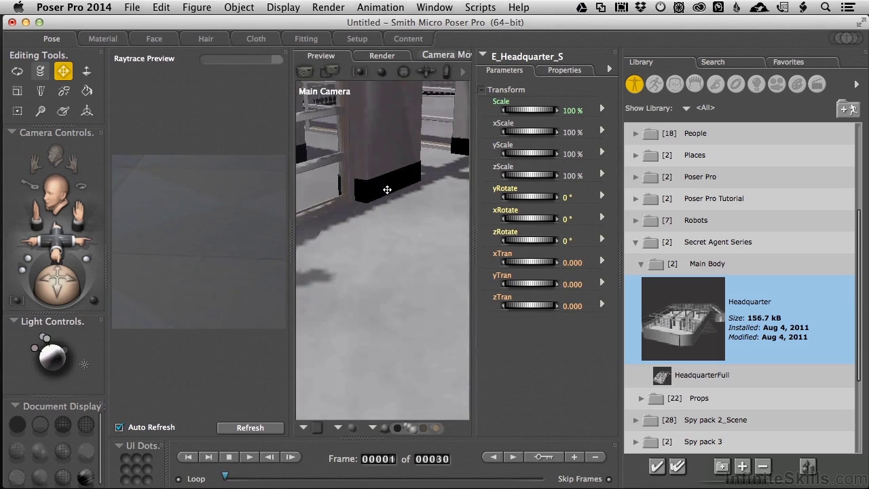
super+drag(382, 187, 380, 155)
scroll(380, 156, down, 3)
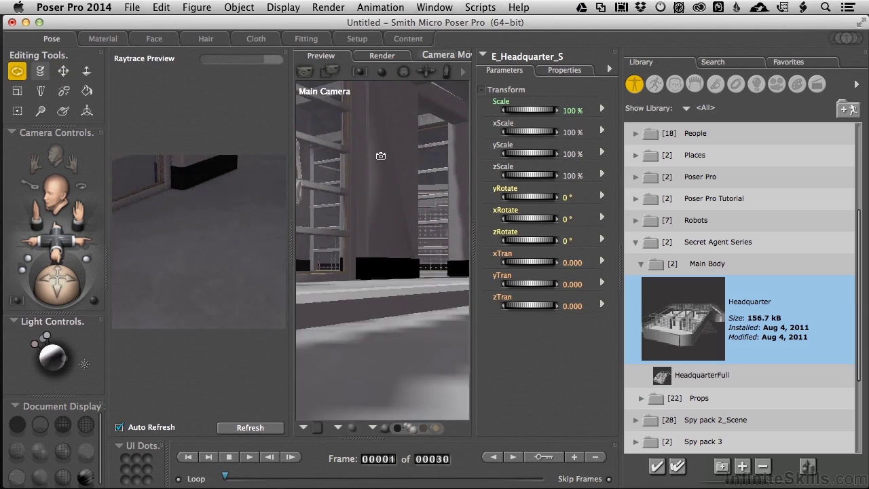
scroll(380, 156, down, 2)
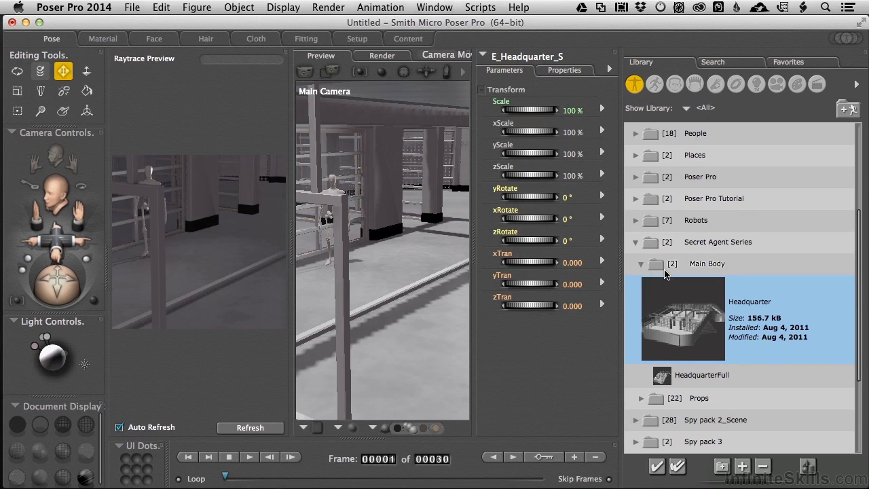
Browse the Places folders of the Figures and Props libraries for environments, including MicroCosm and SciFi_Room
click(635, 242)
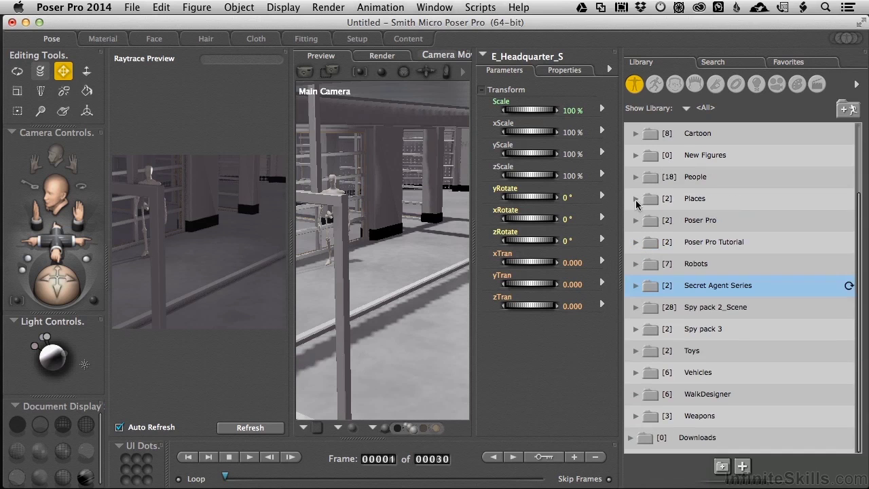
click(636, 200)
click(641, 222)
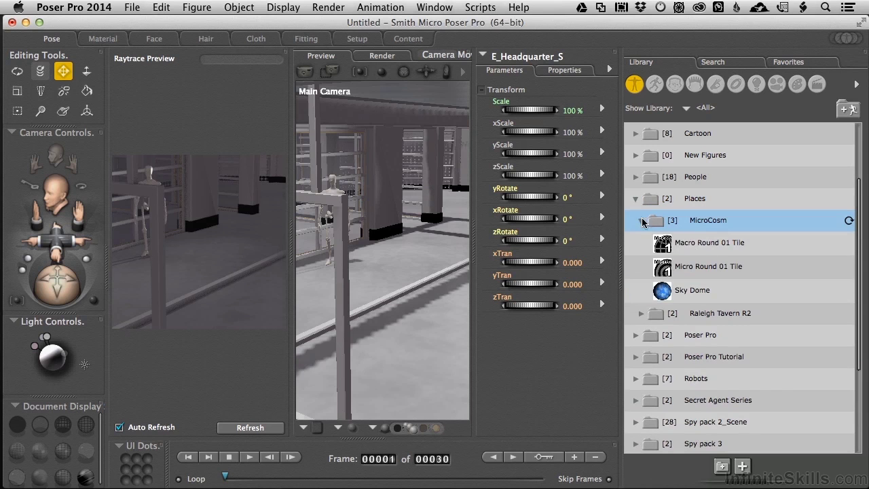
click(636, 199)
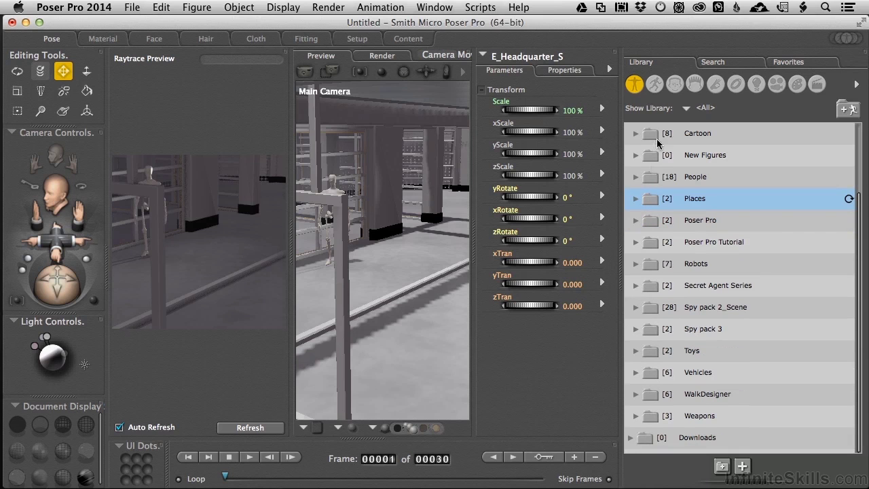
click(736, 85)
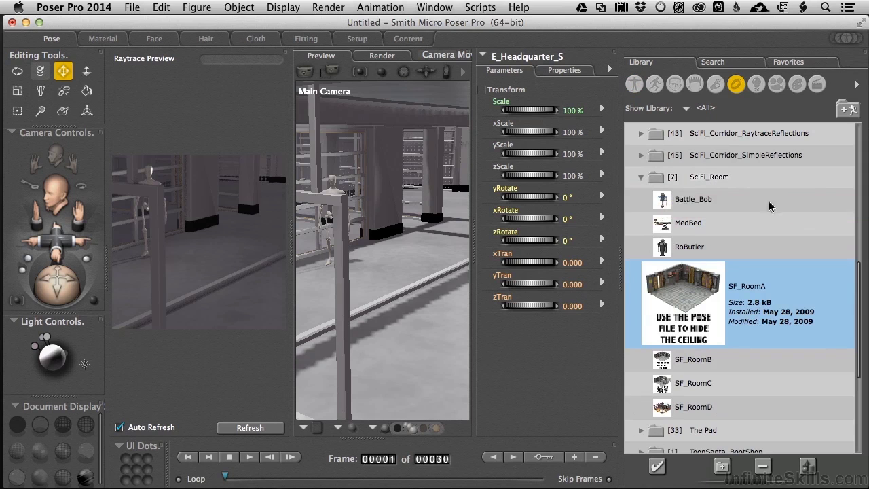
scroll(859, 292, up, 5)
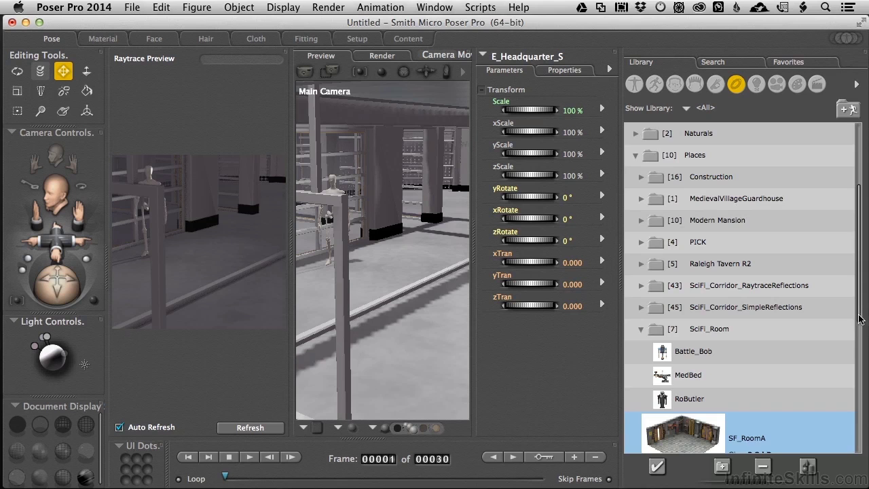
scroll(680, 343, down, 5)
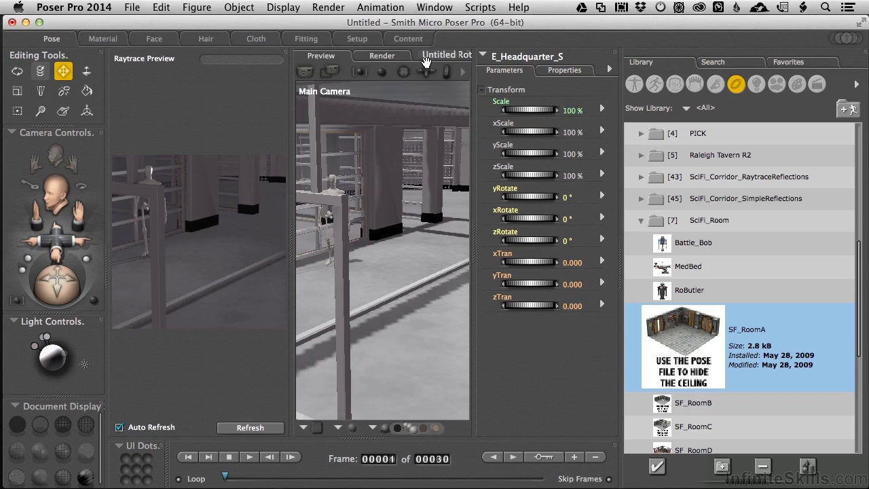
Close the Raytrace Preview and delete the E_Headquarter_S figure from the scene
click(286, 55)
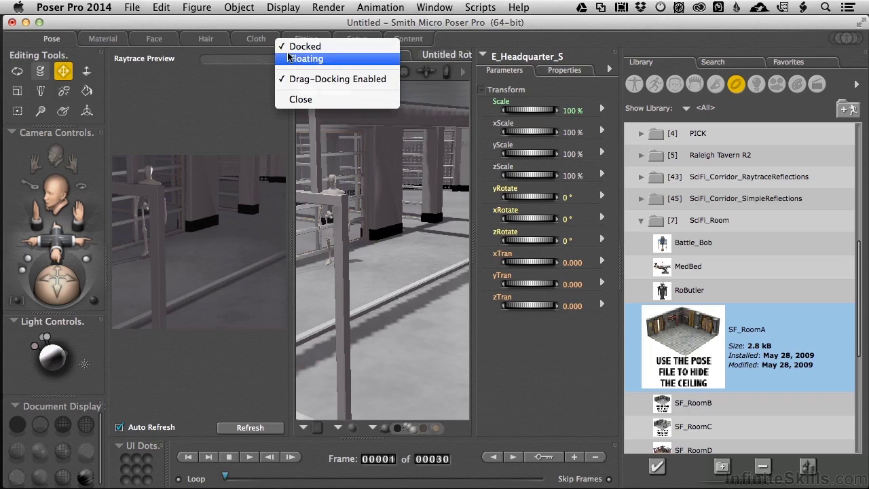
click(299, 100)
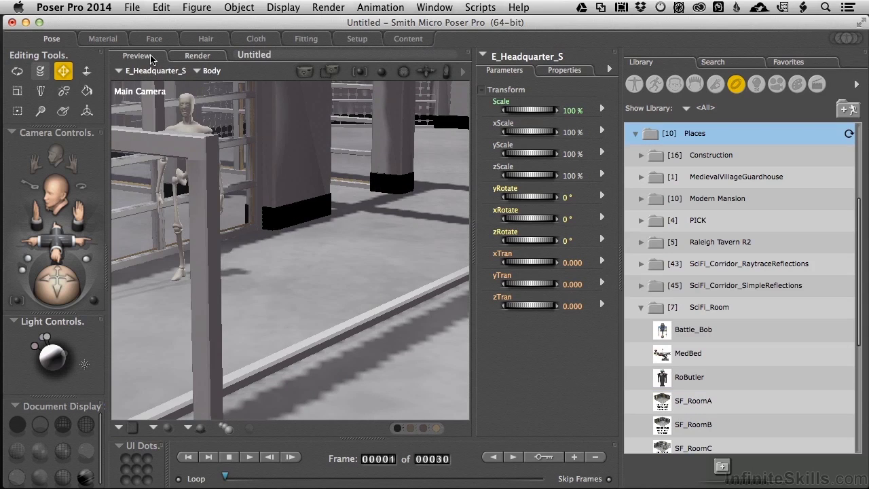
key(Delete)
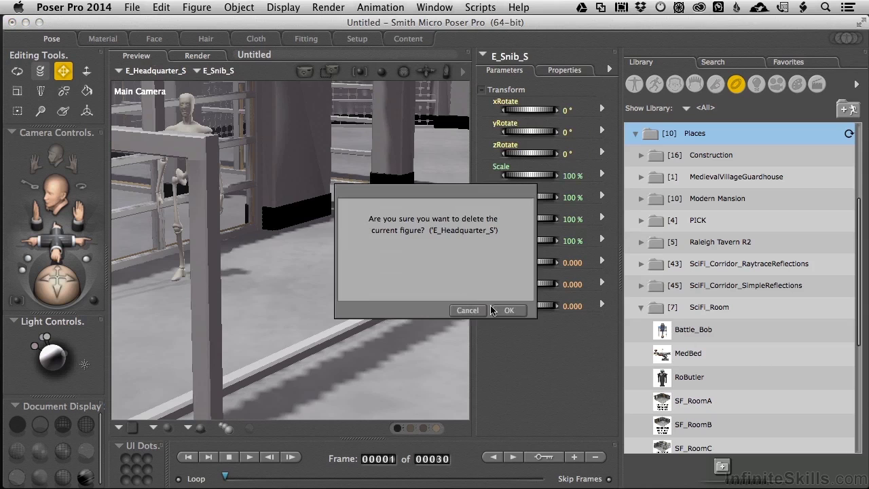
click(509, 312)
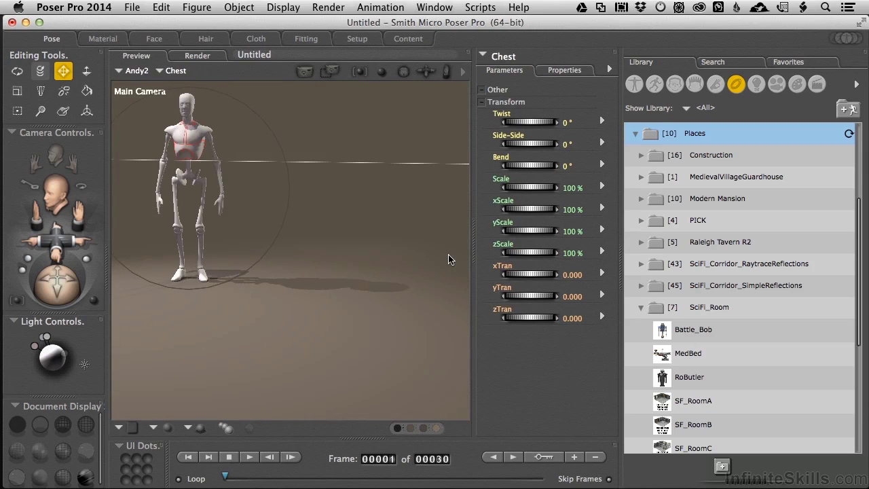
Load the SF_RoomA environment from the SciFi_Room folder around the standing figure and examine its interior
click(724, 403)
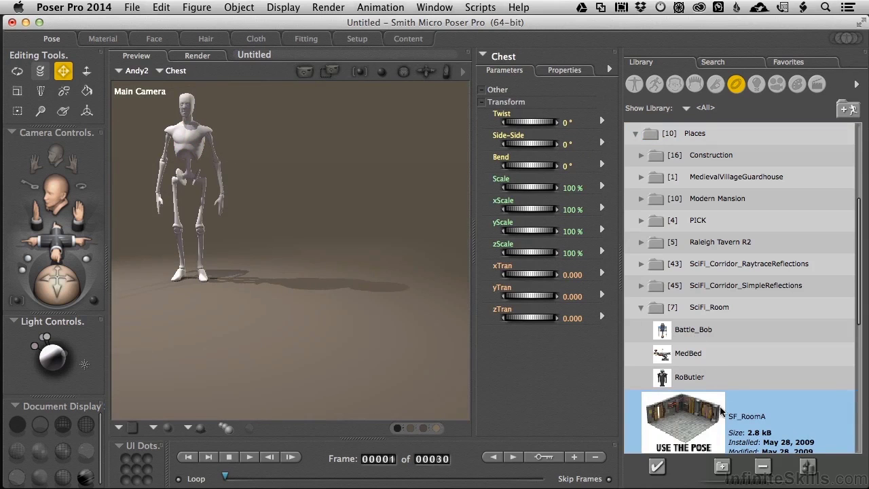
double_click(687, 414)
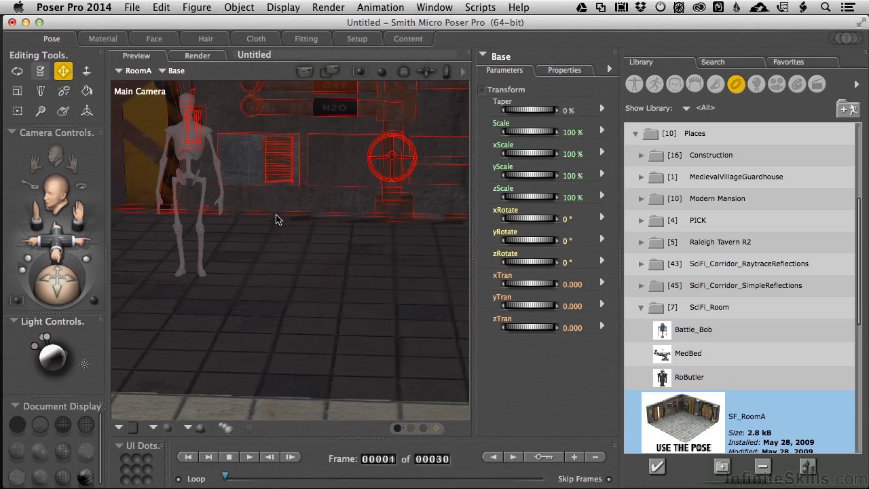
drag(345, 193, 369, 188)
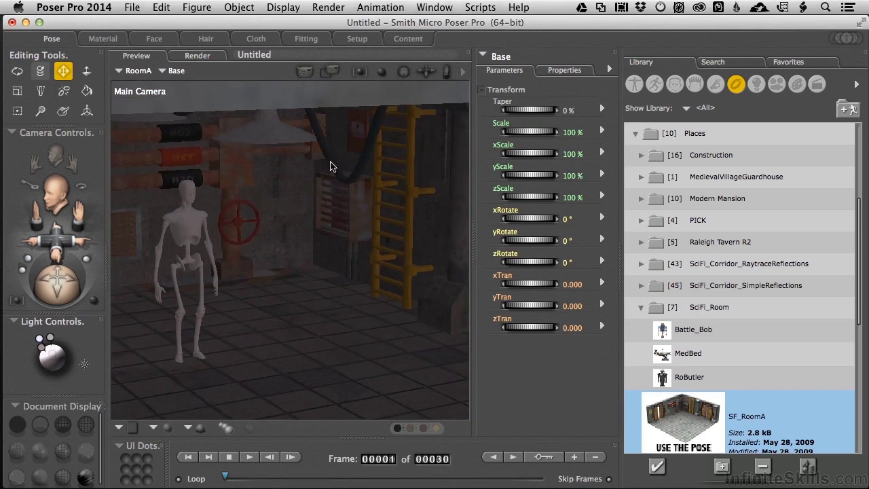
drag(332, 177, 308, 207)
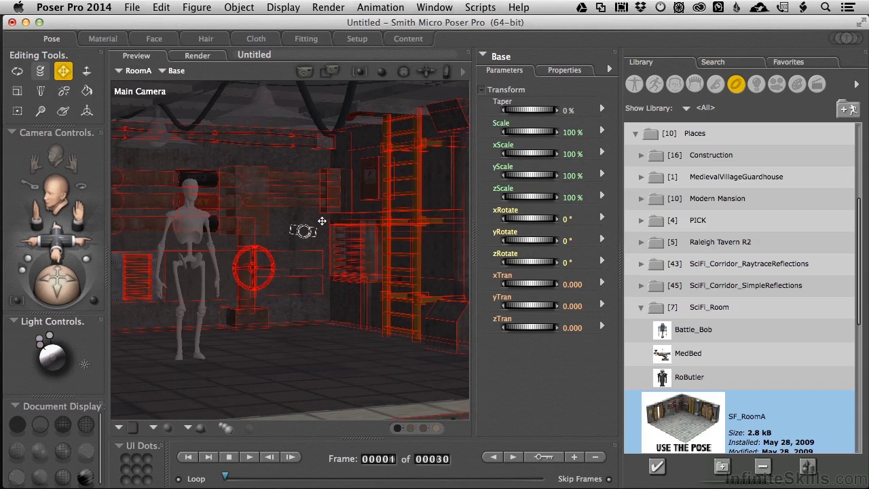
Open Reduce Polygons for the RoomA figure and raise the number of triangles to the maximum of 37256
click(233, 9)
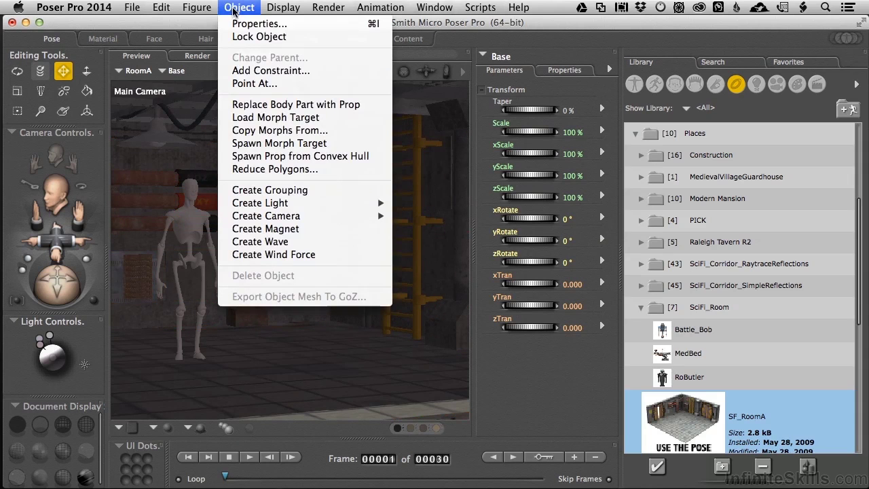
mouse_move(207, 9)
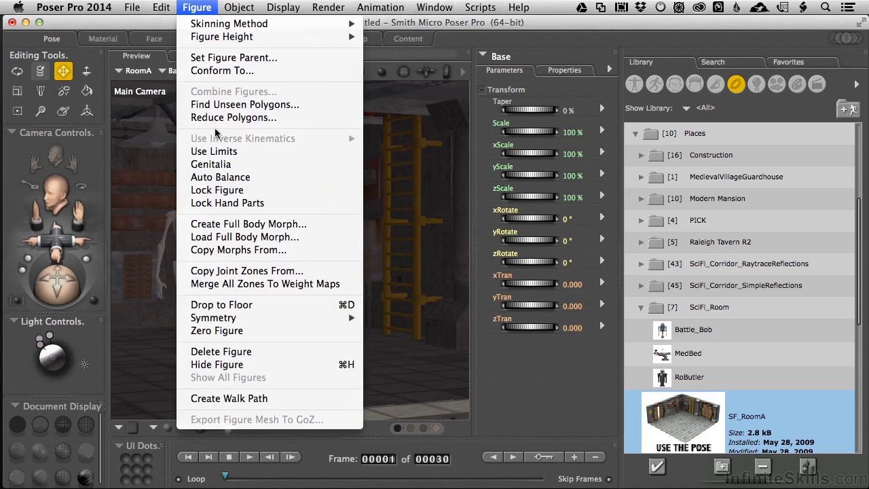
click(220, 119)
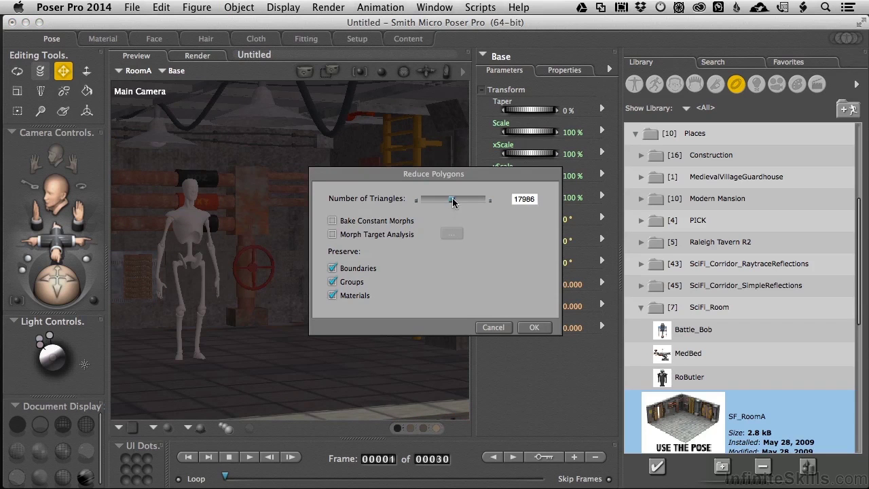
drag(453, 202, 511, 198)
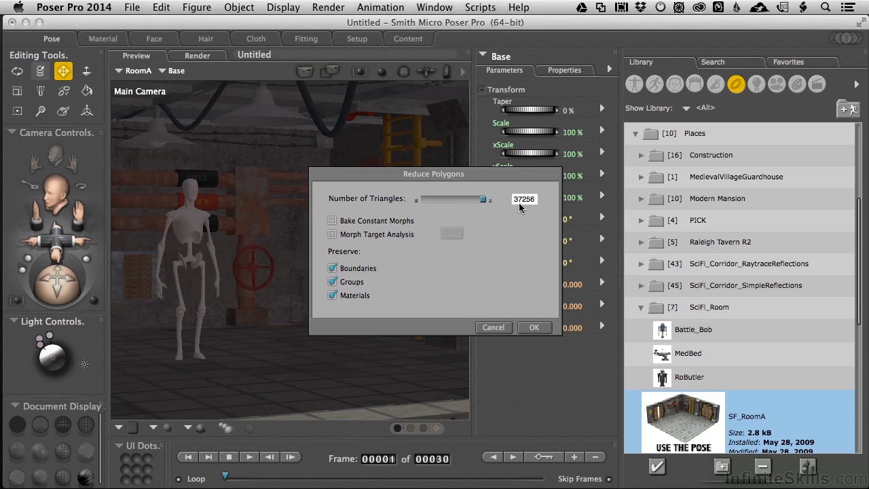